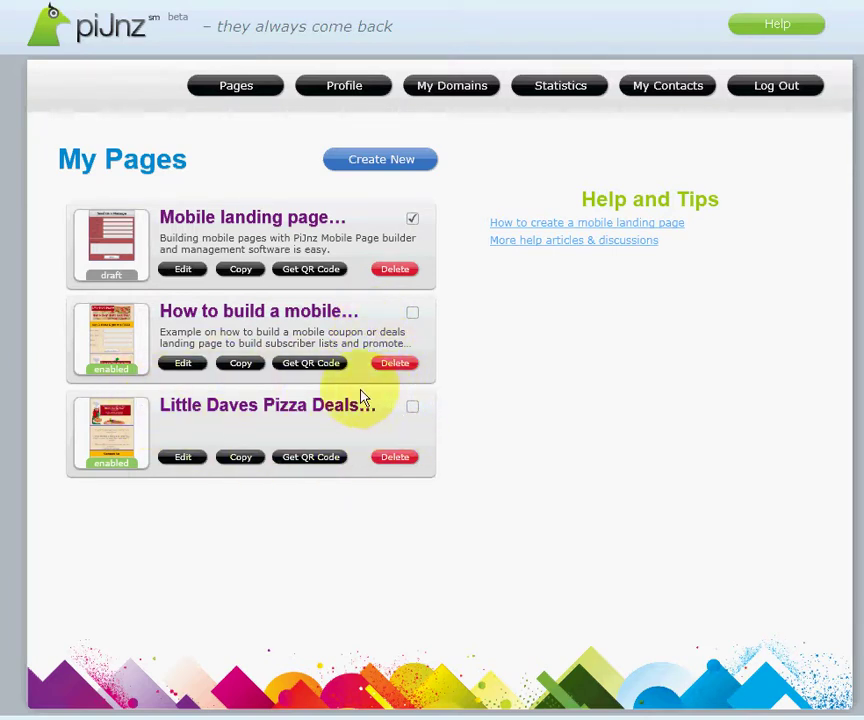
Step: Open the 'How to build a mobile…' coupon page in the editor and scroll the Controls list
left_click(184, 364)
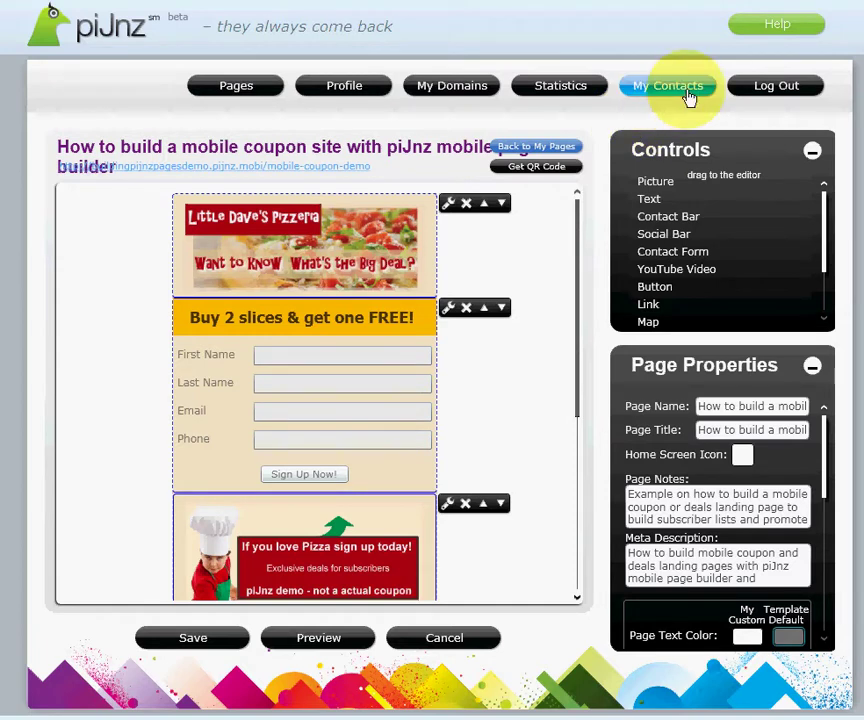
left_click(658, 88)
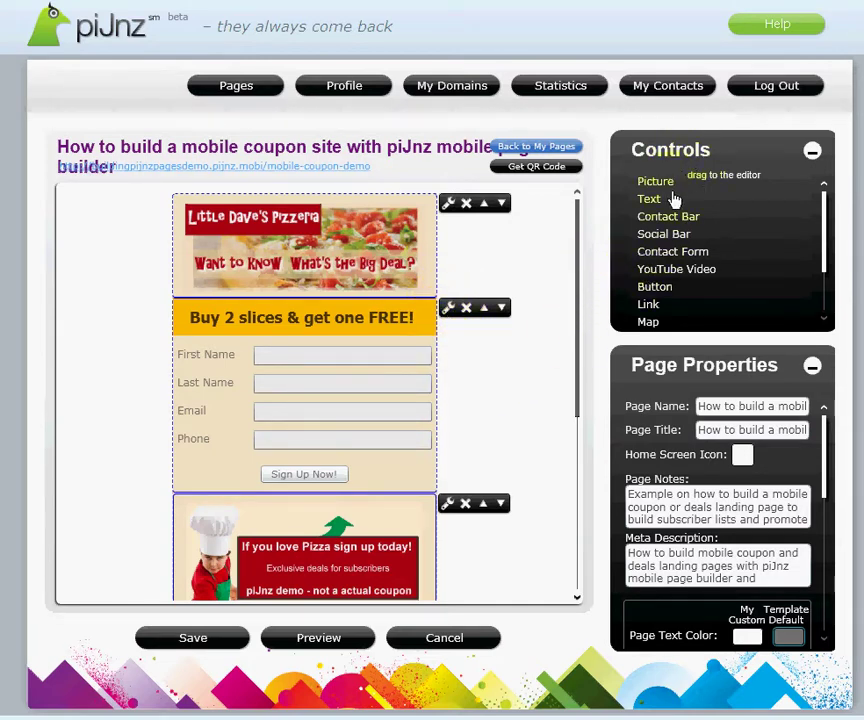
left_click_drag(829, 235, 829, 290)
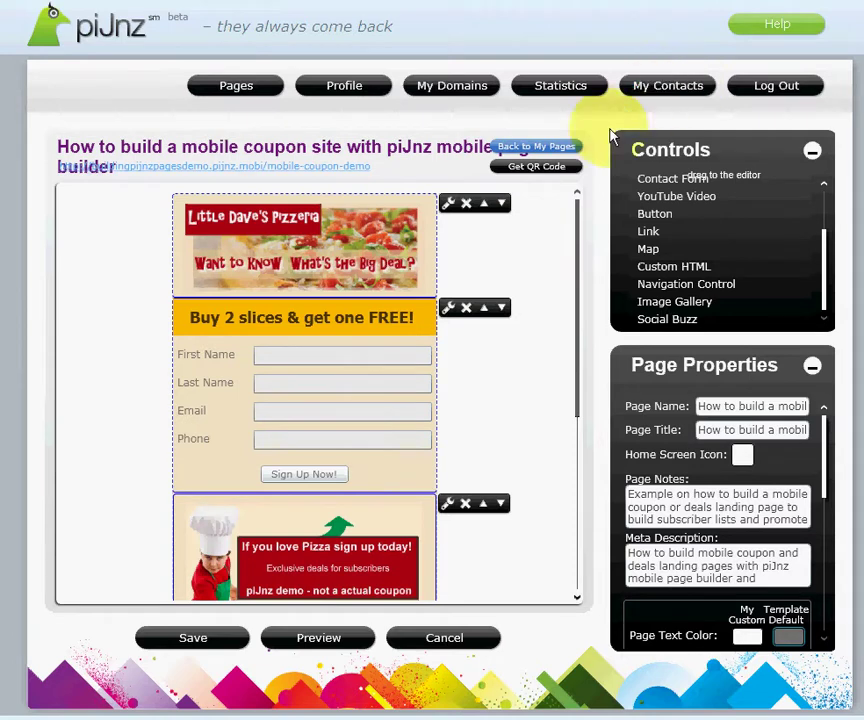
Step: Open the contact form block's settings and keep the redirect page as mobile-coupon-thankyou
left_click(449, 313)
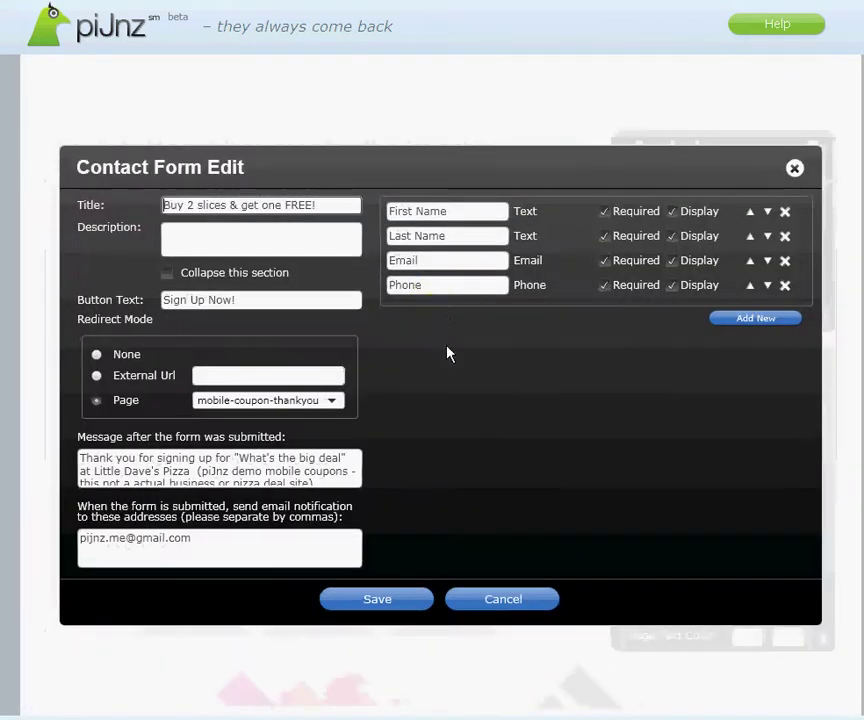
left_click_drag(163, 206, 347, 203)
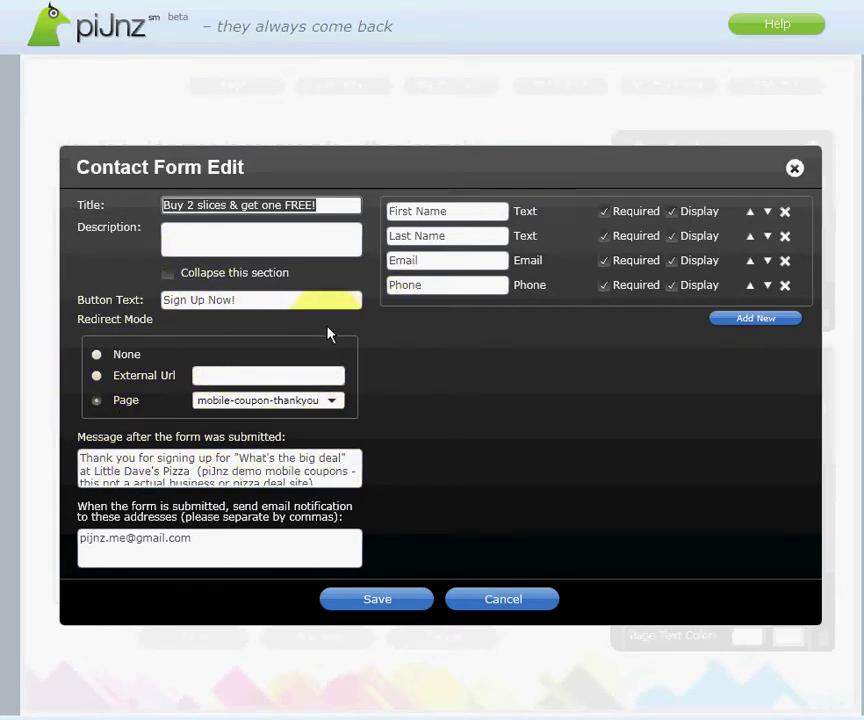
left_click(334, 402)
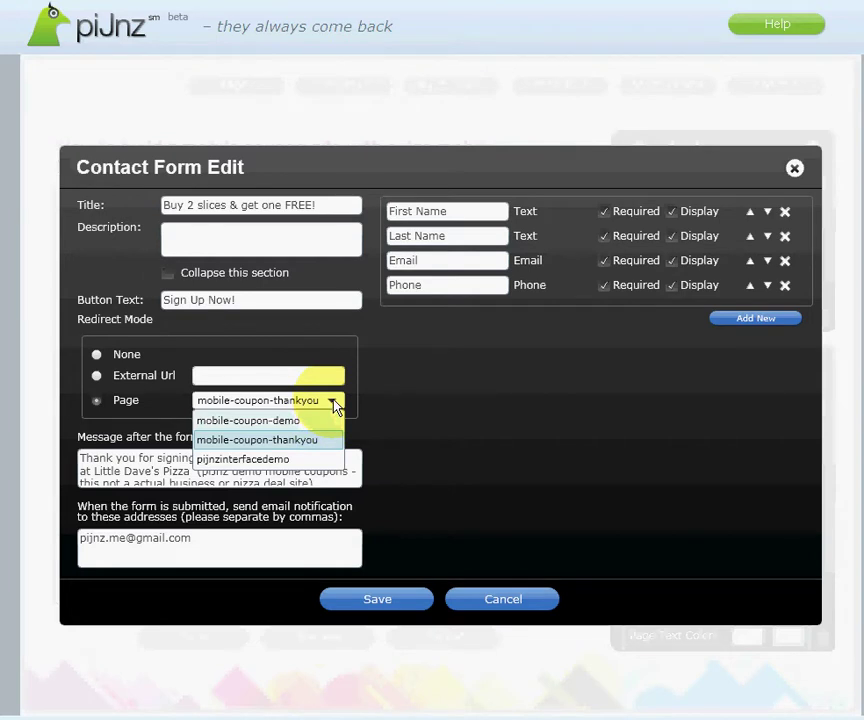
left_click(75, 388)
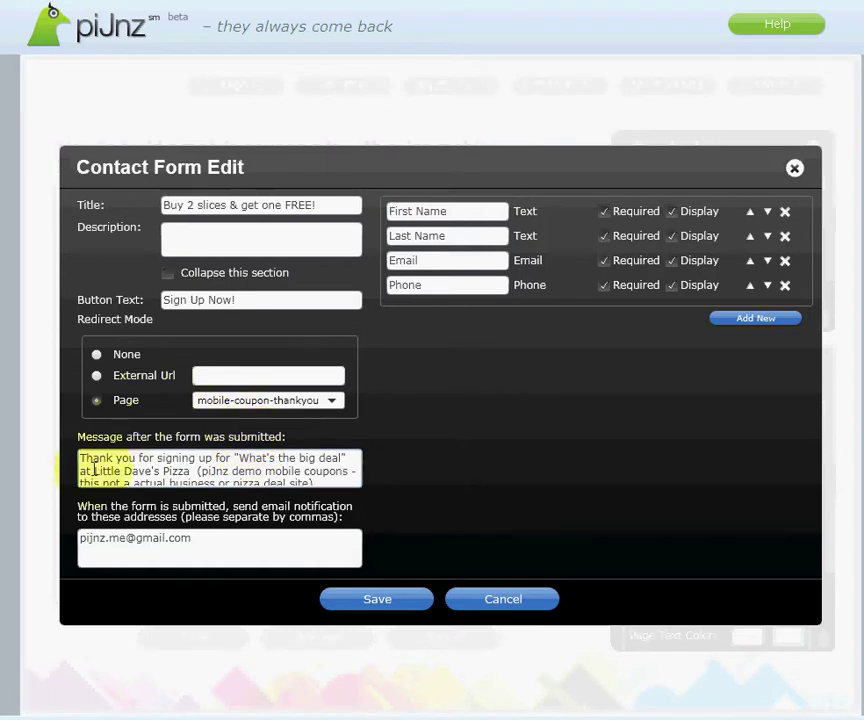
Step: Review the First Name and Last Name field labels in the form's field list
left_click(391, 211)
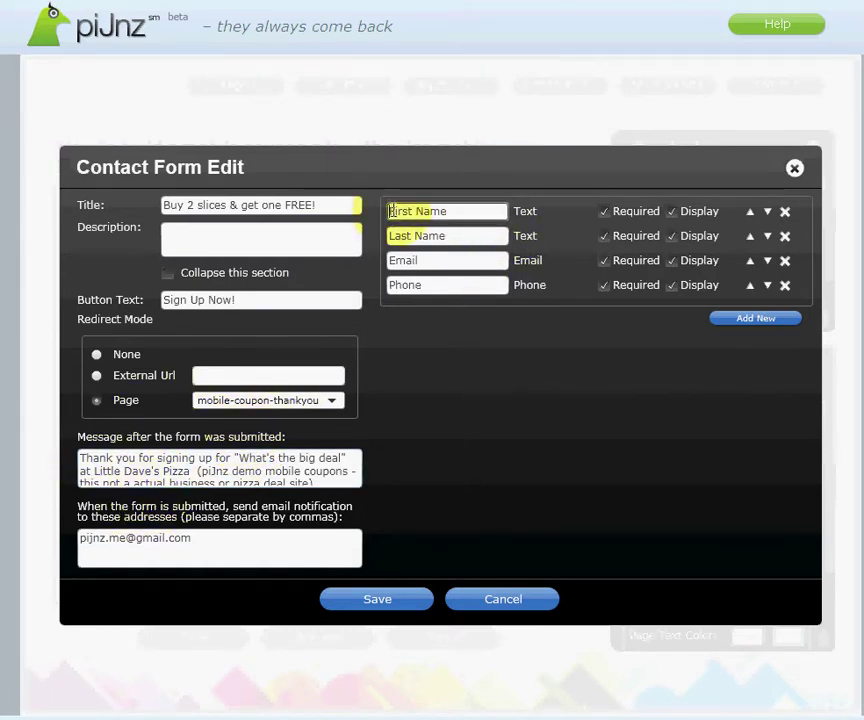
left_click_drag(391, 211, 492, 211)
left_click_drag(391, 235, 432, 259)
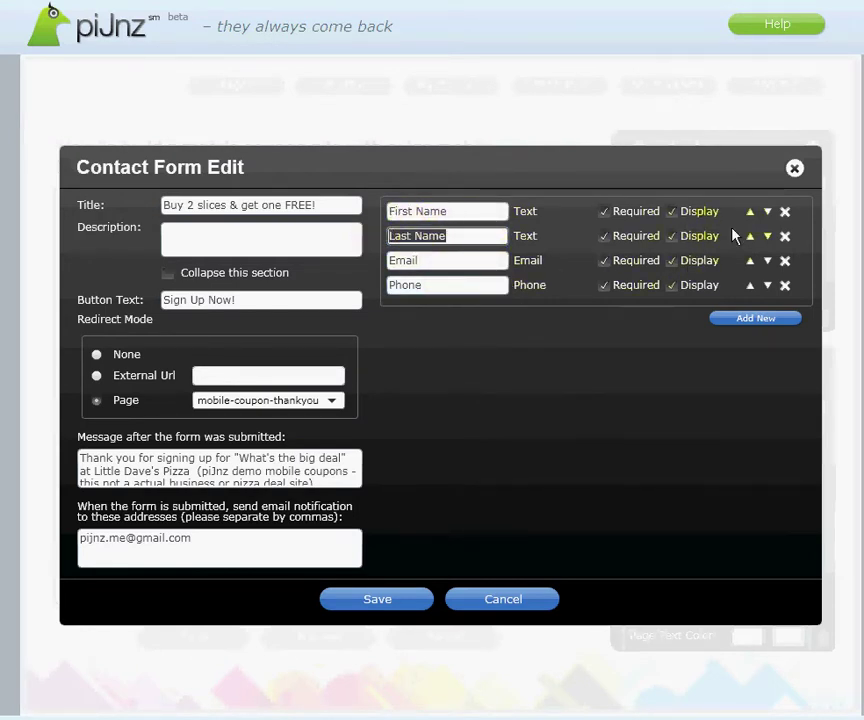
Step: Cancel the new form field, then save the form with its 'Sign Up Now!' button text
left_click(753, 320)
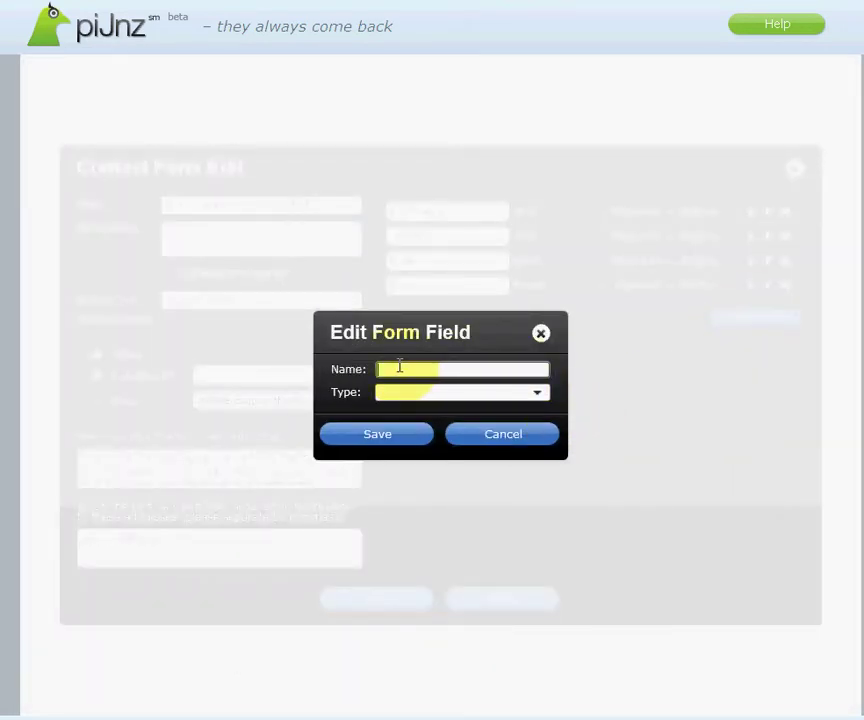
left_click(538, 396)
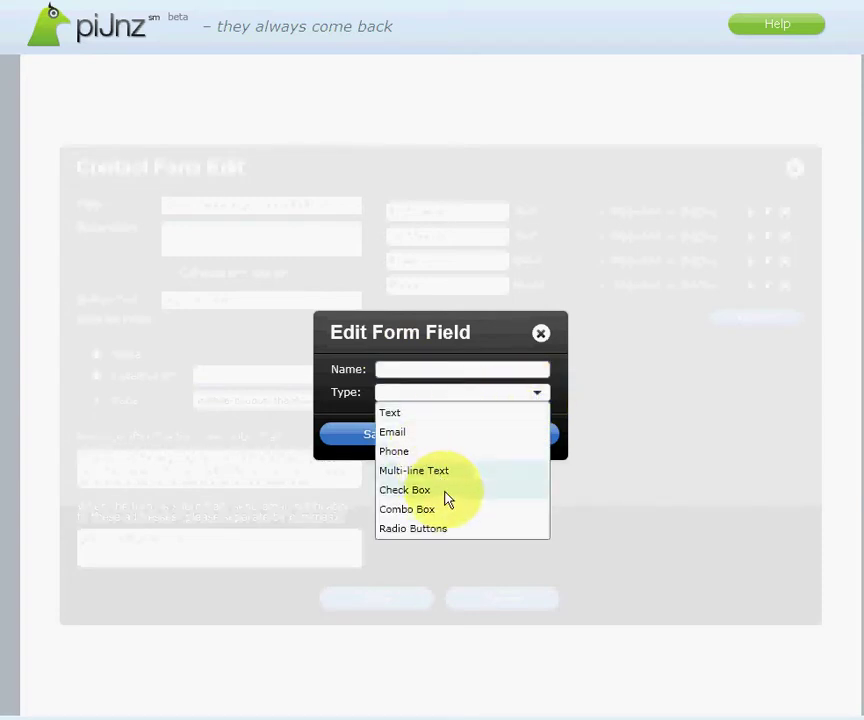
left_click(544, 339)
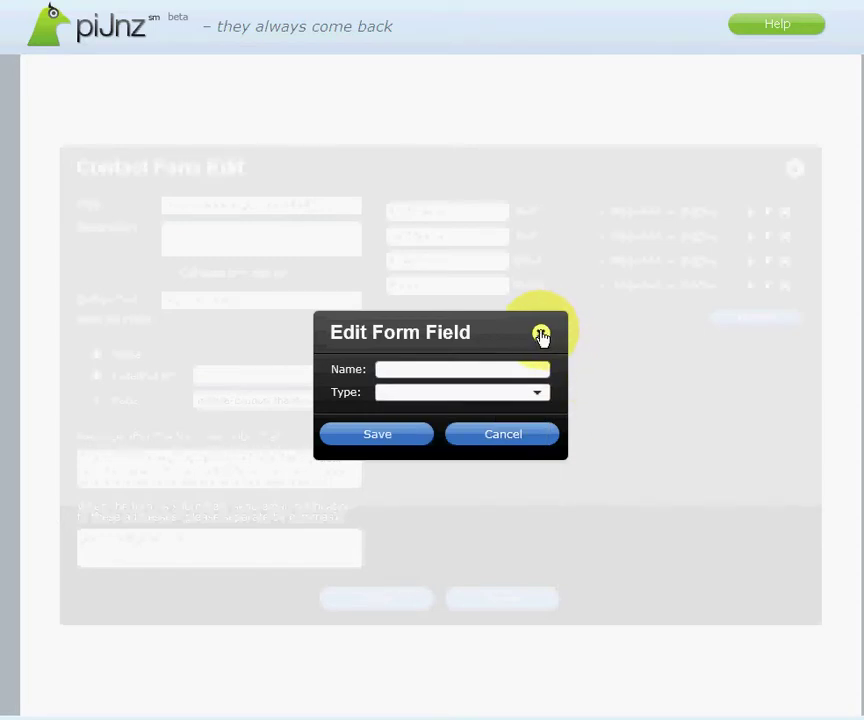
left_click(540, 334)
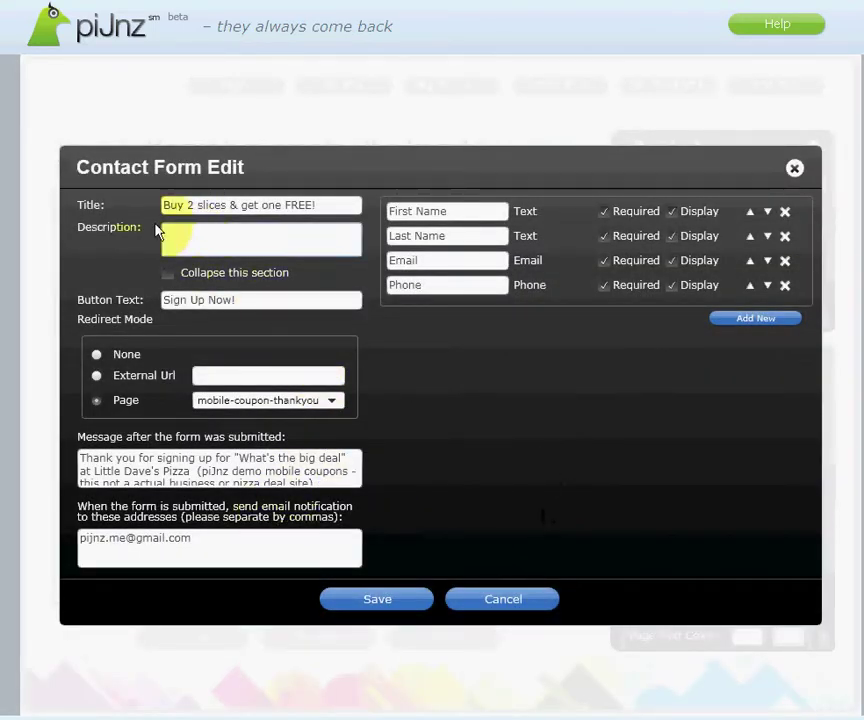
left_click(236, 300)
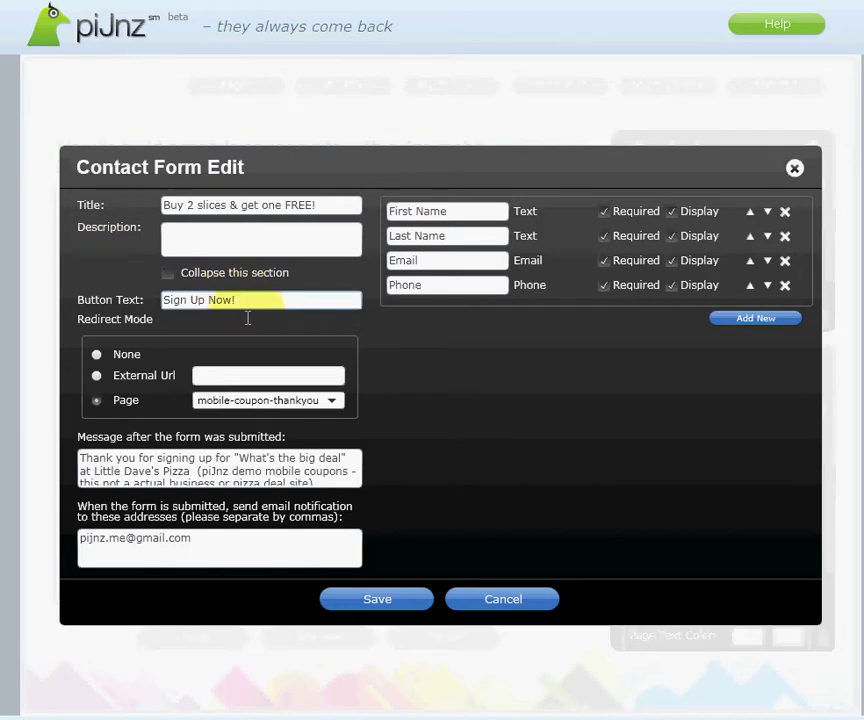
left_click(375, 600)
scroll(505, 530, "down", 3)
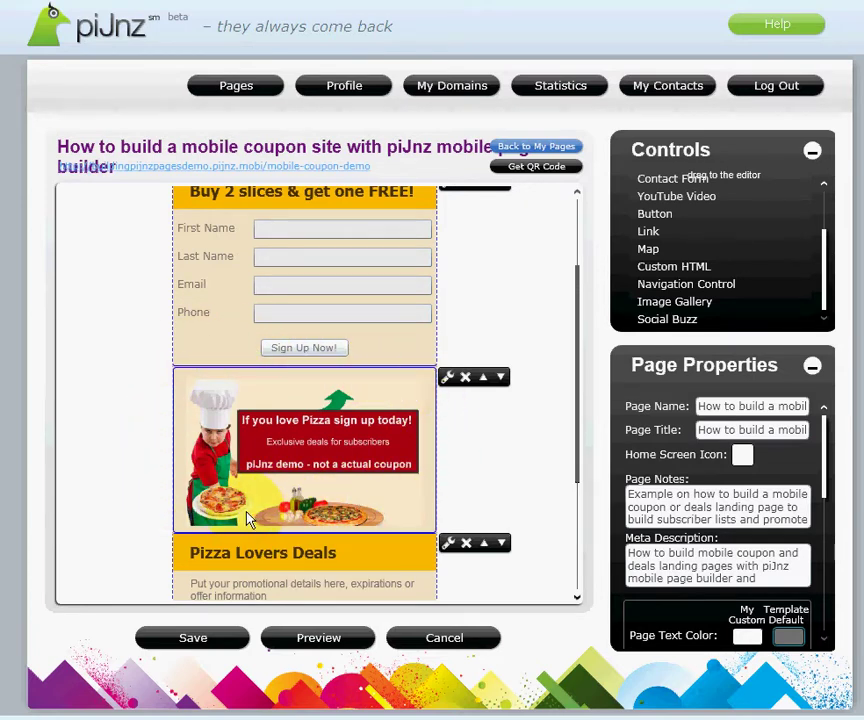
scroll(250, 518, "down", 2)
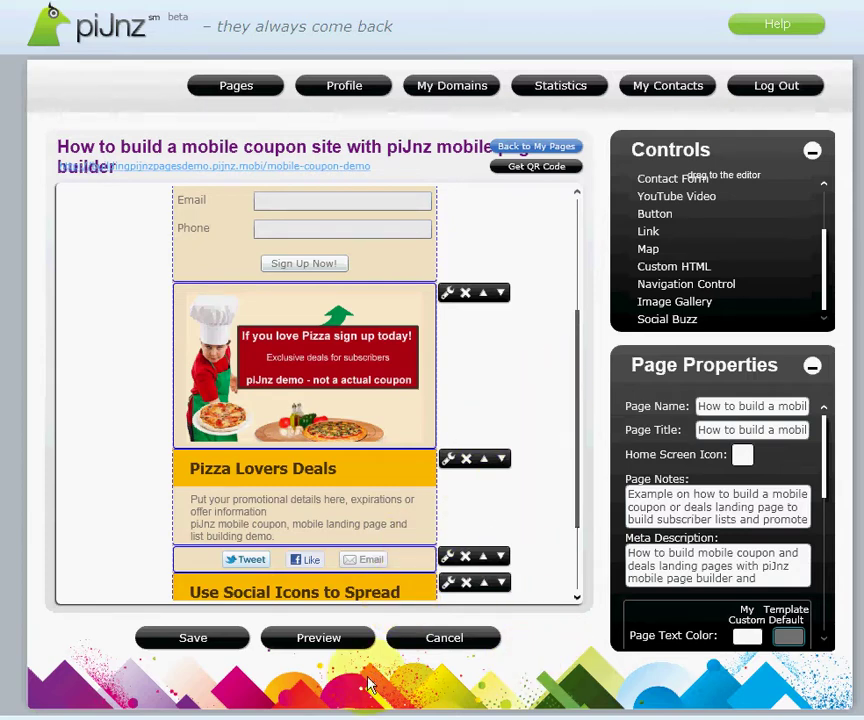
scroll(495, 550, "up", 2)
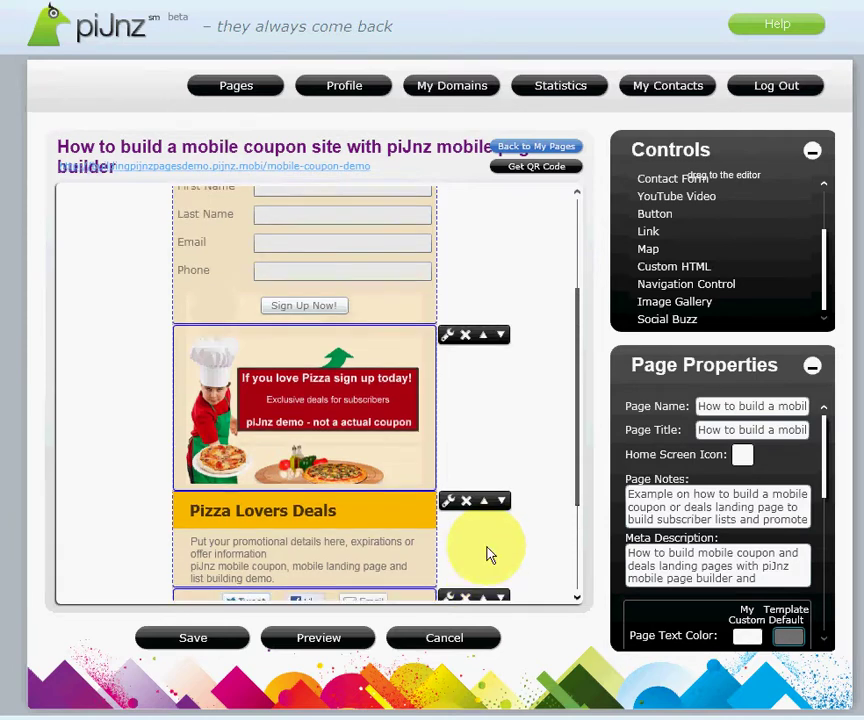
scroll(478, 582, "down", 3)
scroll(462, 600, "up", 3)
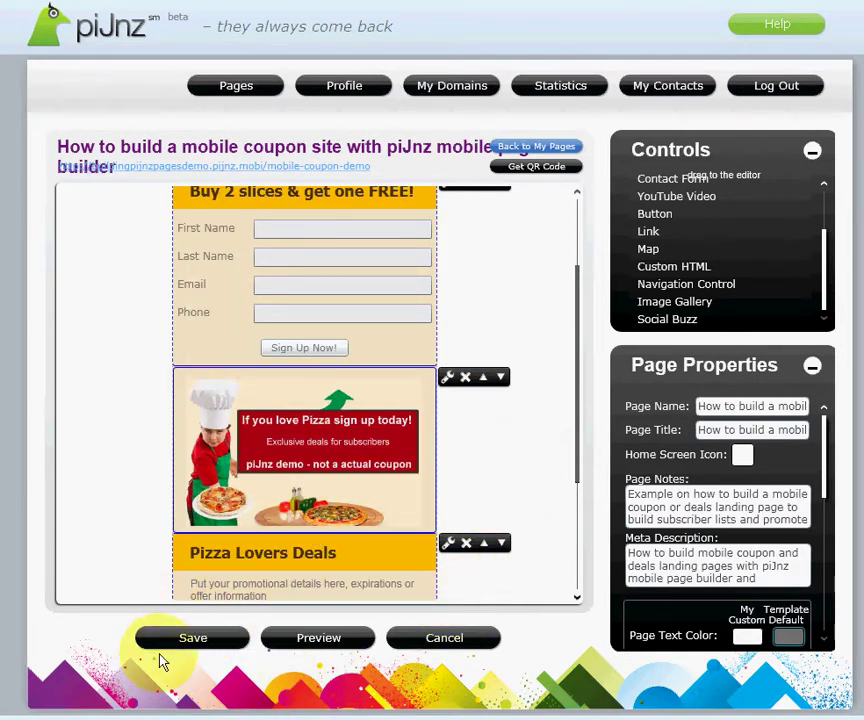
Step: Save the coupon page with its banner, sign-up form and chef promo, then go back to My Pages
left_click(205, 645)
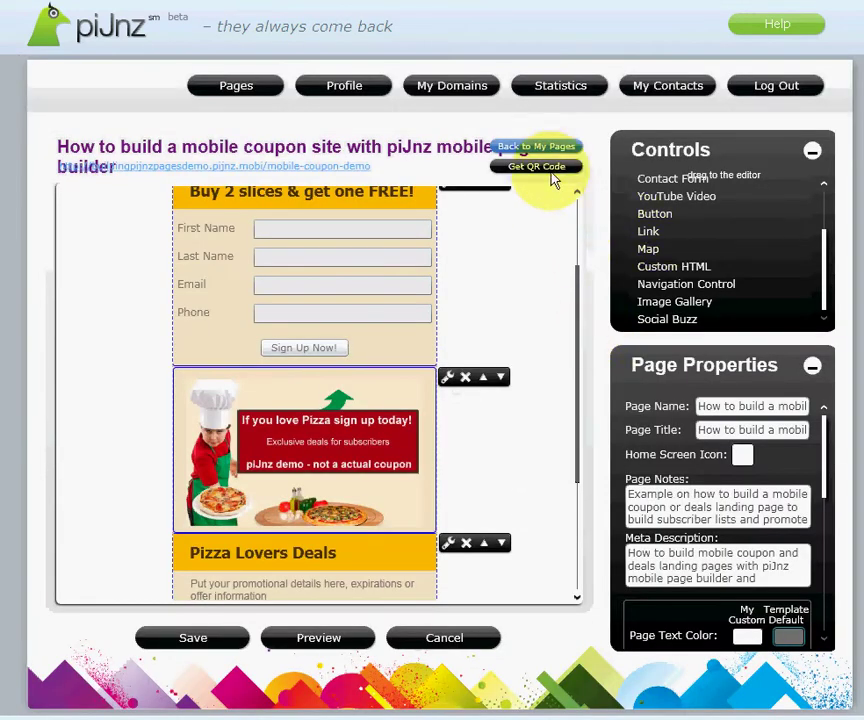
left_click(552, 148)
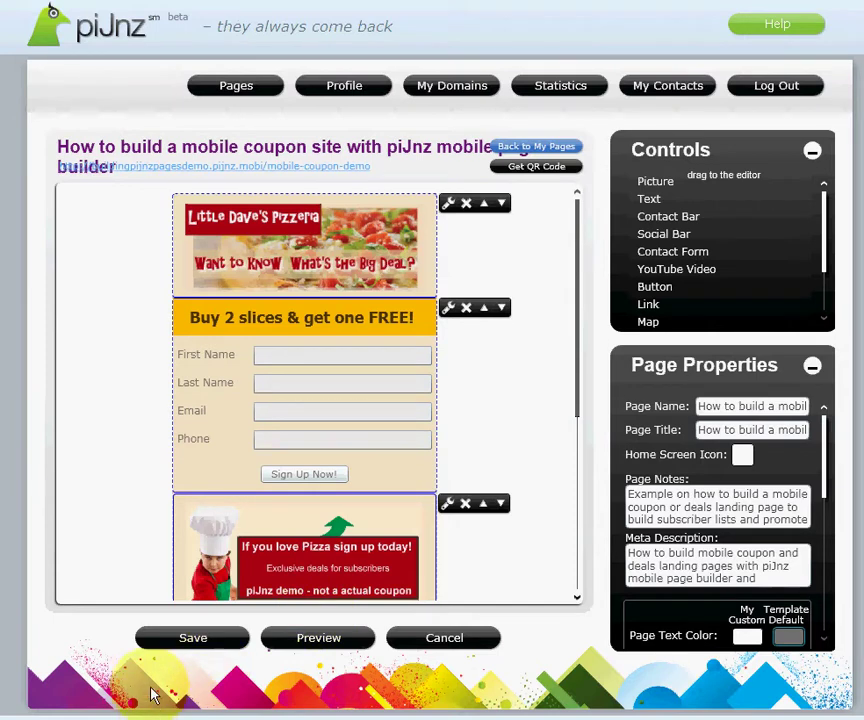
left_click(548, 148)
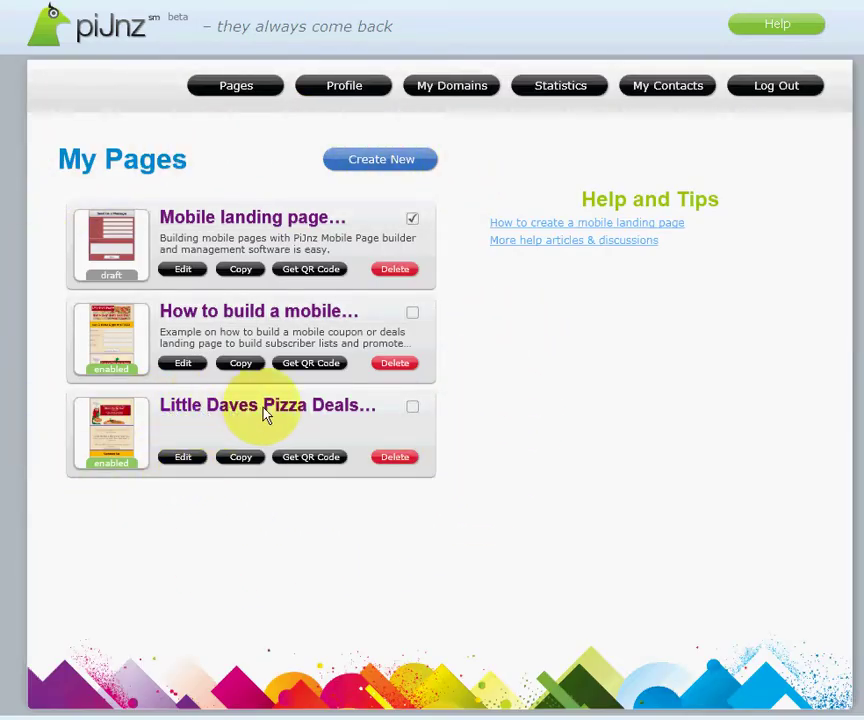
Step: Open the Little Daves Pizza Deals page and bring up its Connect with Us social bar settings
left_click(183, 458)
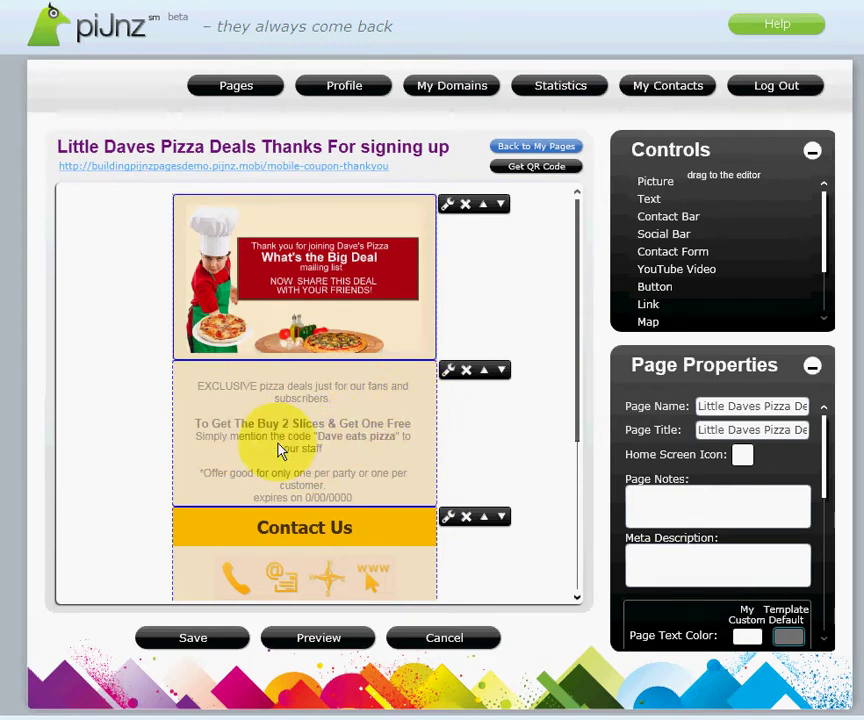
scroll(260, 478, "down", 3)
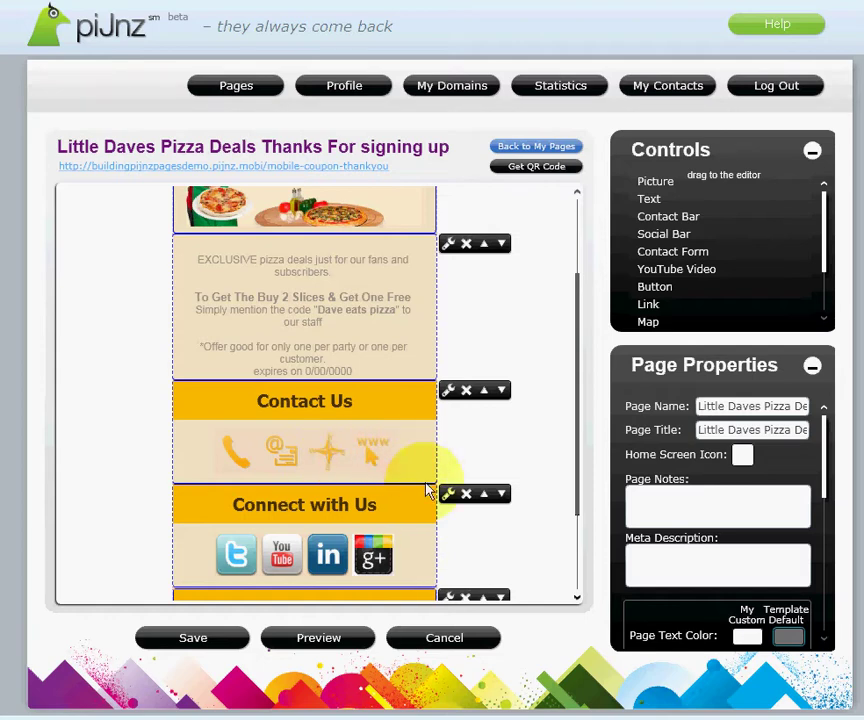
scroll(418, 523, "down", 2)
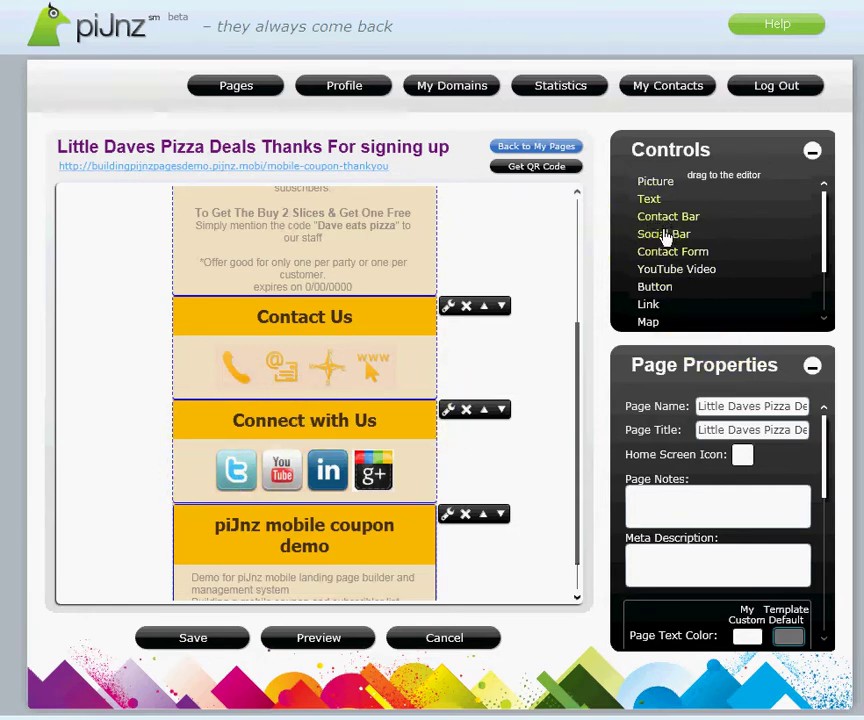
left_click_drag(825, 260, 825, 299)
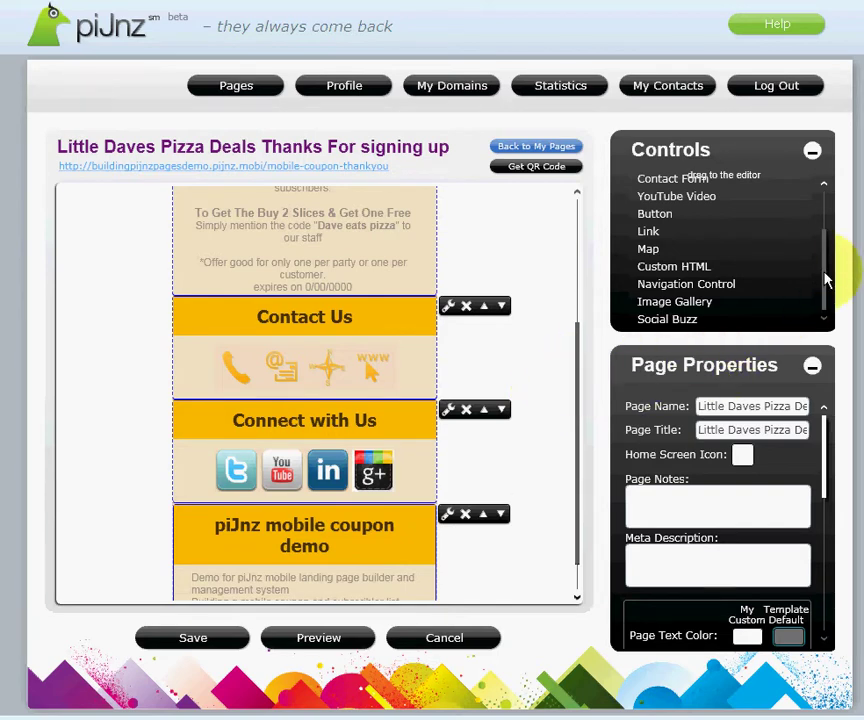
left_click_drag(826, 284, 829, 227)
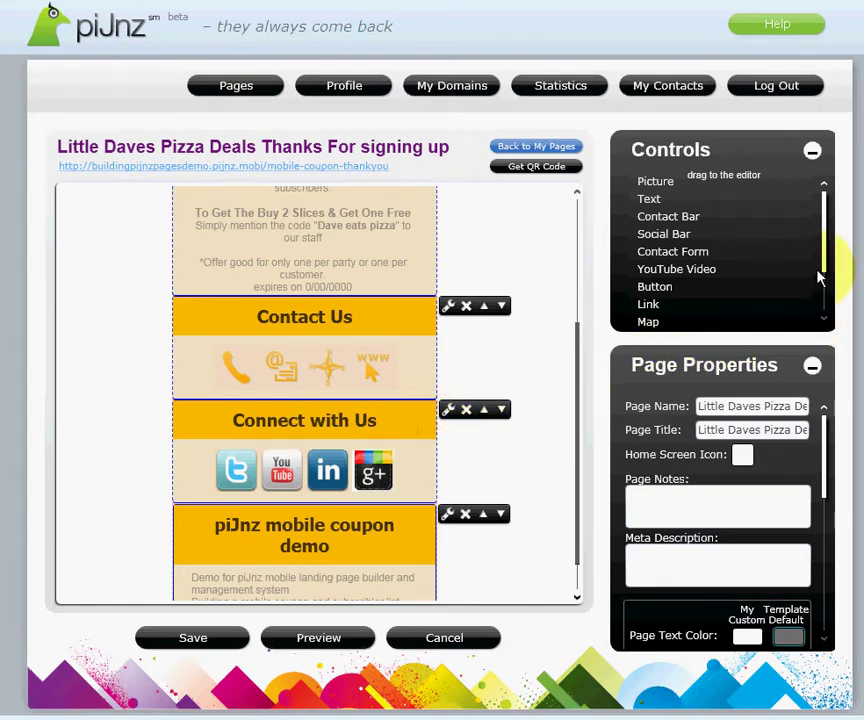
left_click_drag(825, 259, 828, 299)
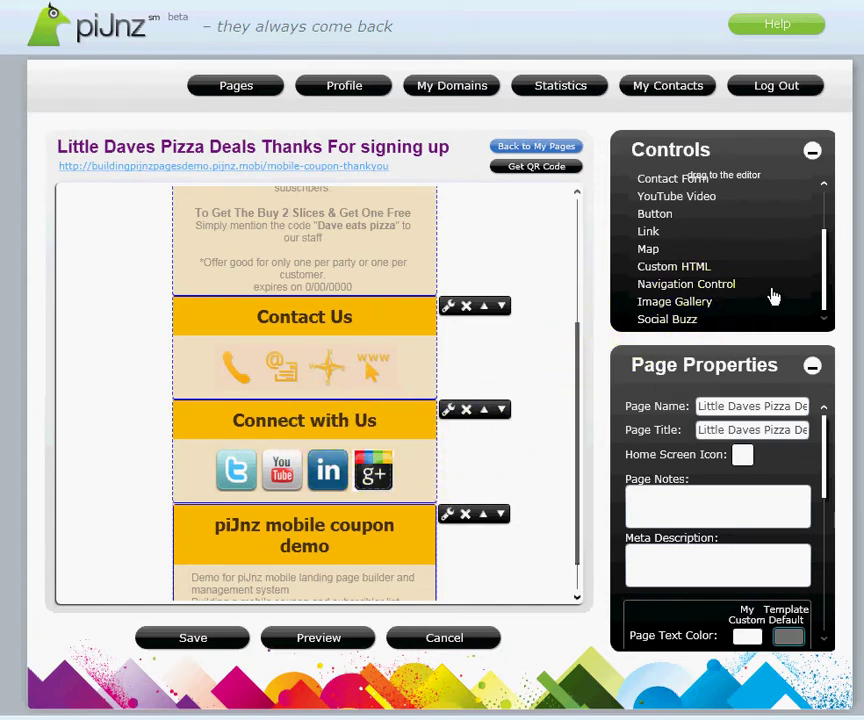
left_click_drag(826, 283, 816, 231)
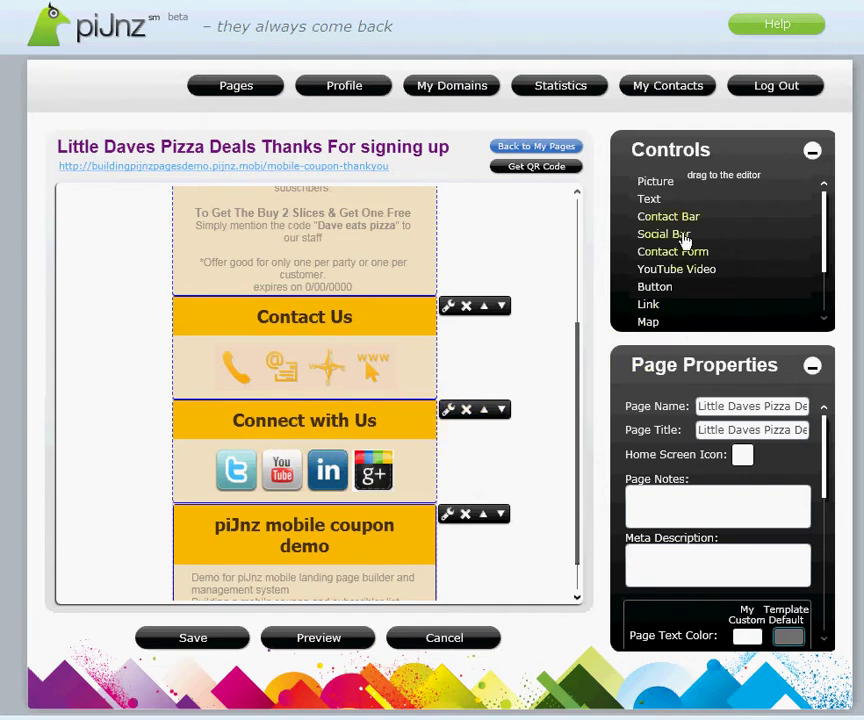
left_click_drag(663, 240, 460, 443)
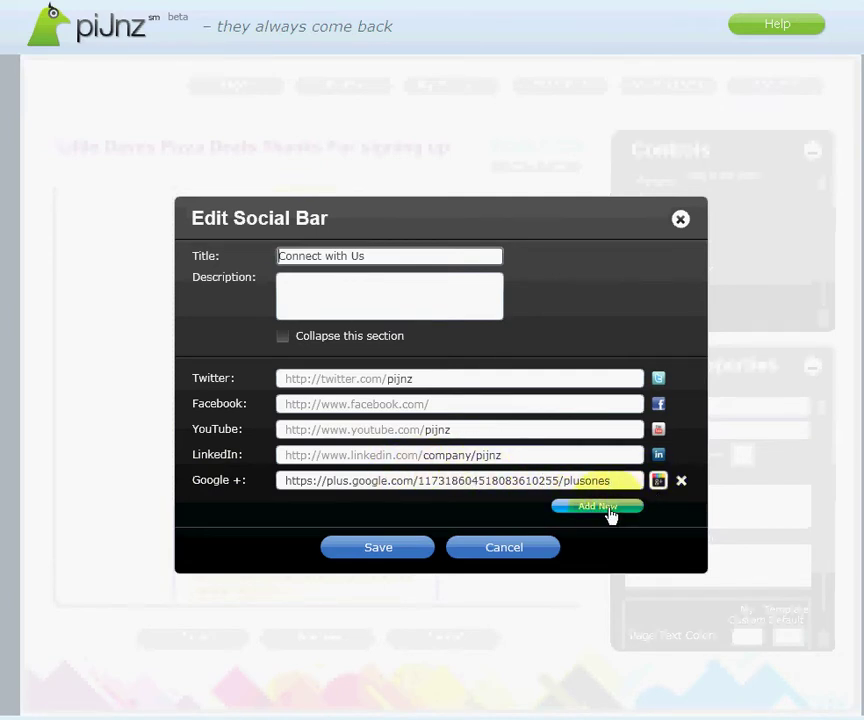
Step: Start a new social link with a Library icon, cancel it, and save the bar's existing links
left_click(611, 515)
left_click(372, 368)
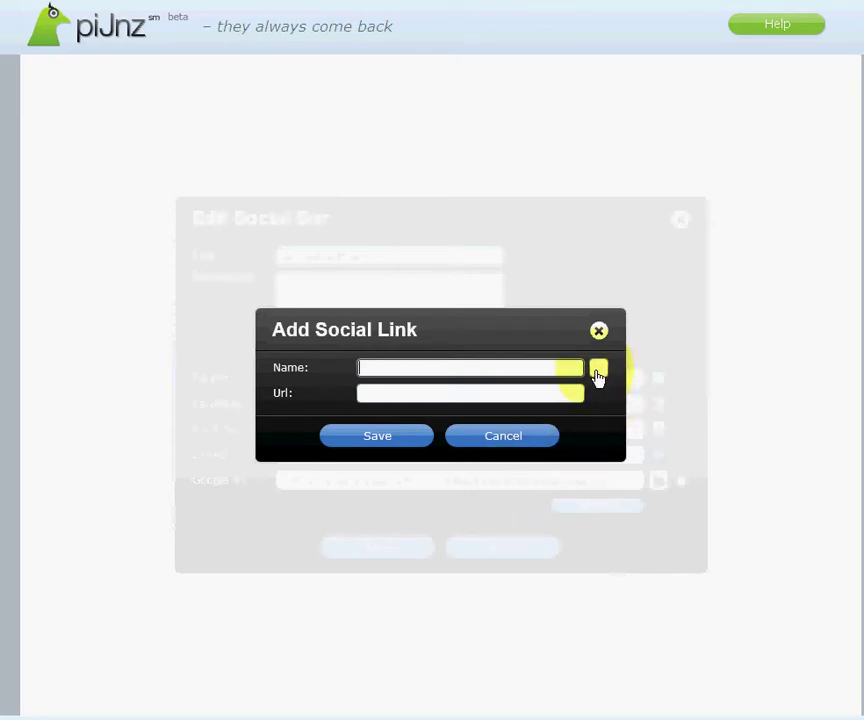
left_click(598, 370)
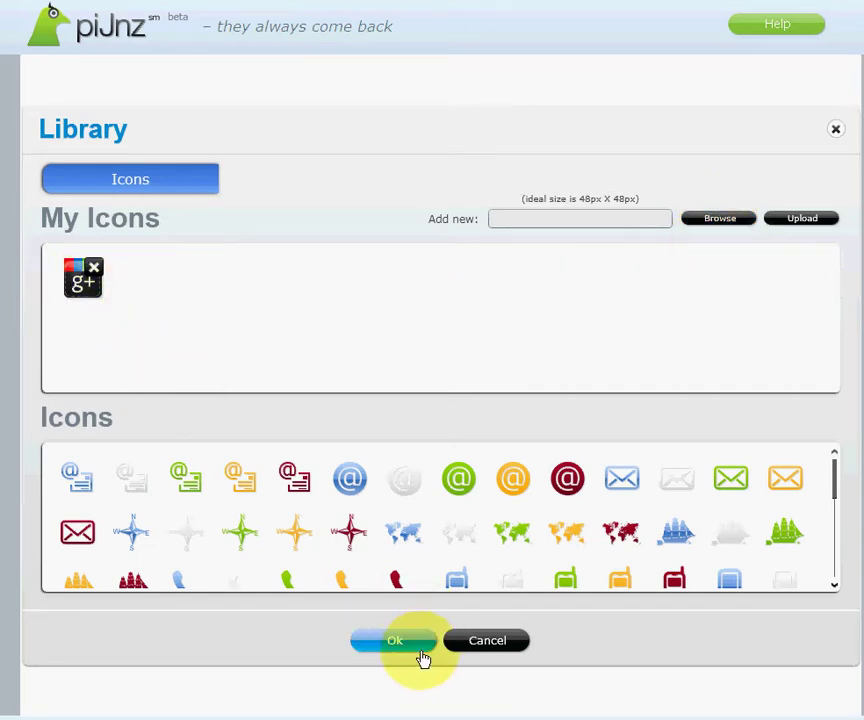
left_click(391, 645)
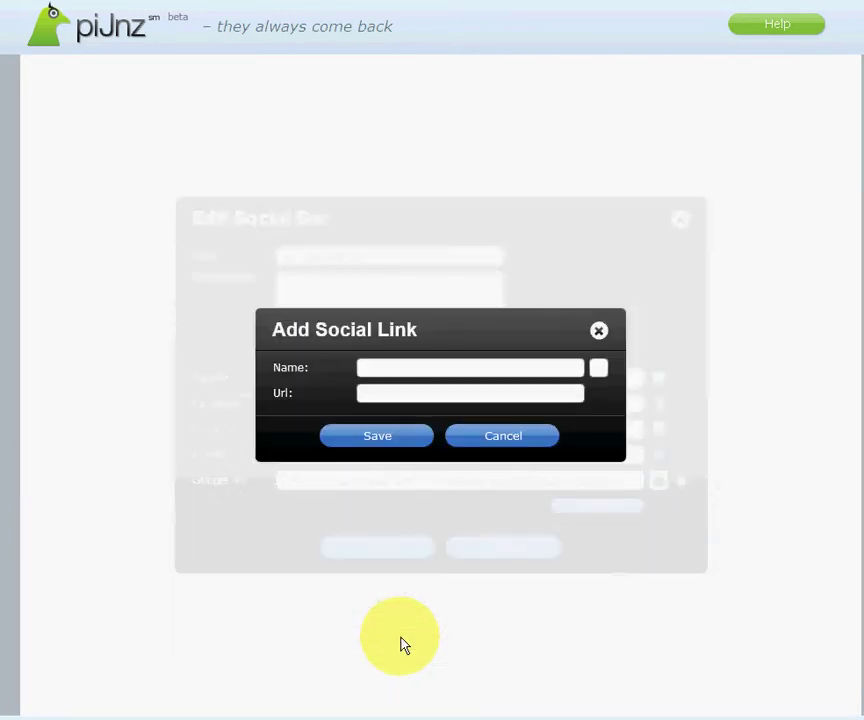
left_click(362, 393)
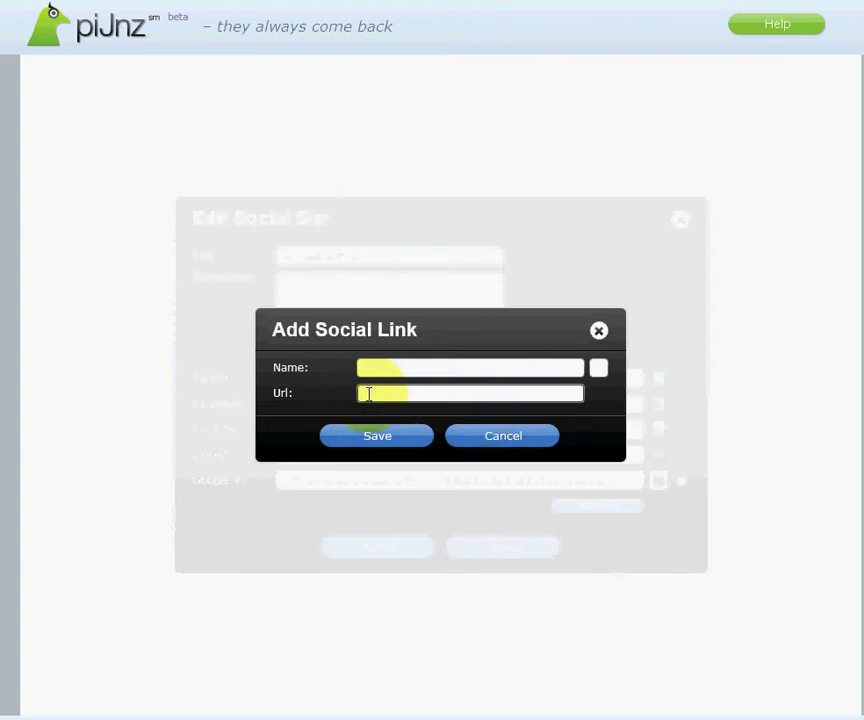
left_click(380, 440)
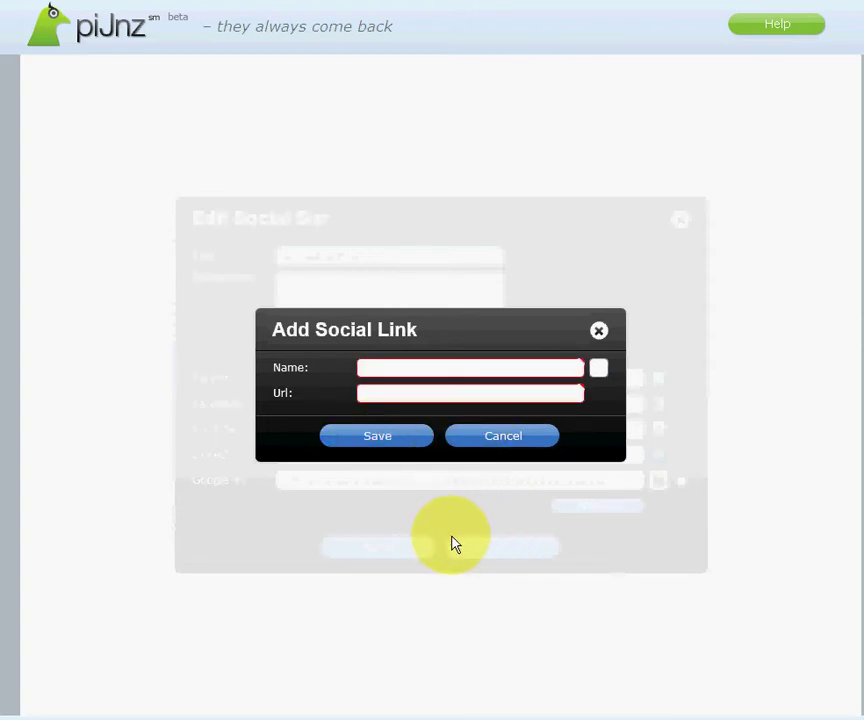
left_click(505, 440)
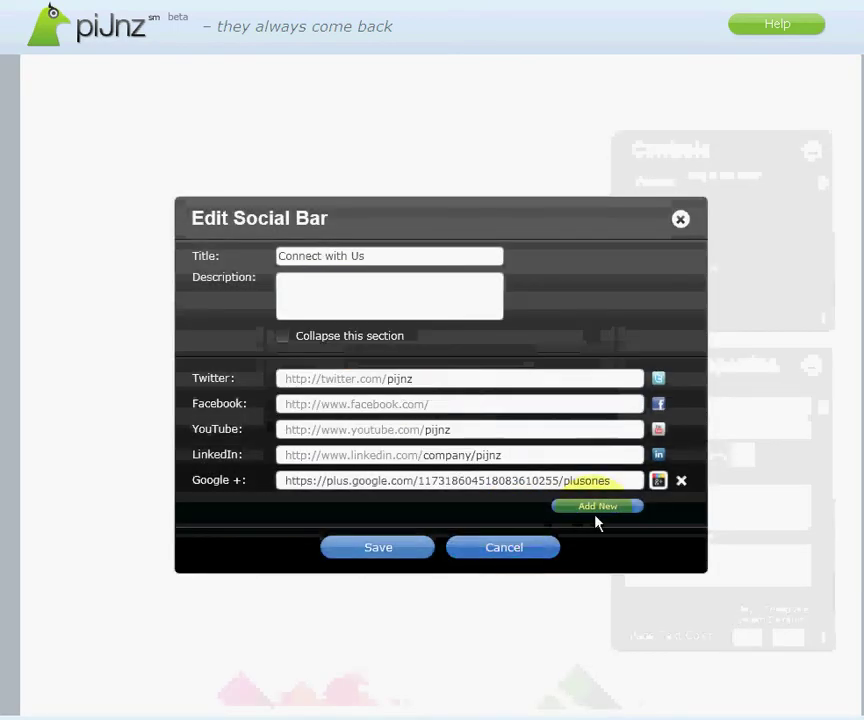
left_click(374, 552)
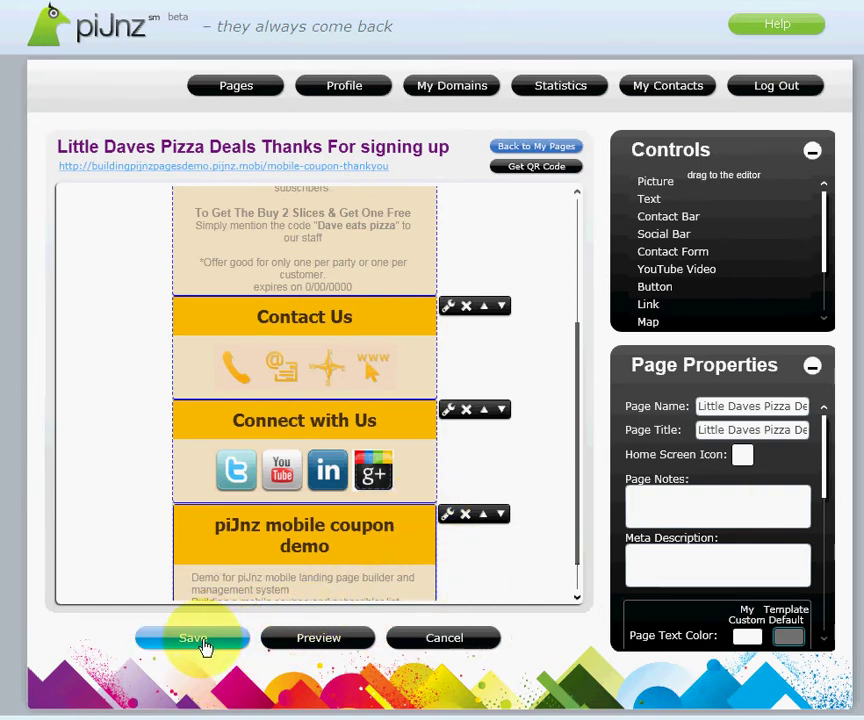
Step: Save the thank-you page, then open the coupon page's live URL from its editor
left_click(195, 640)
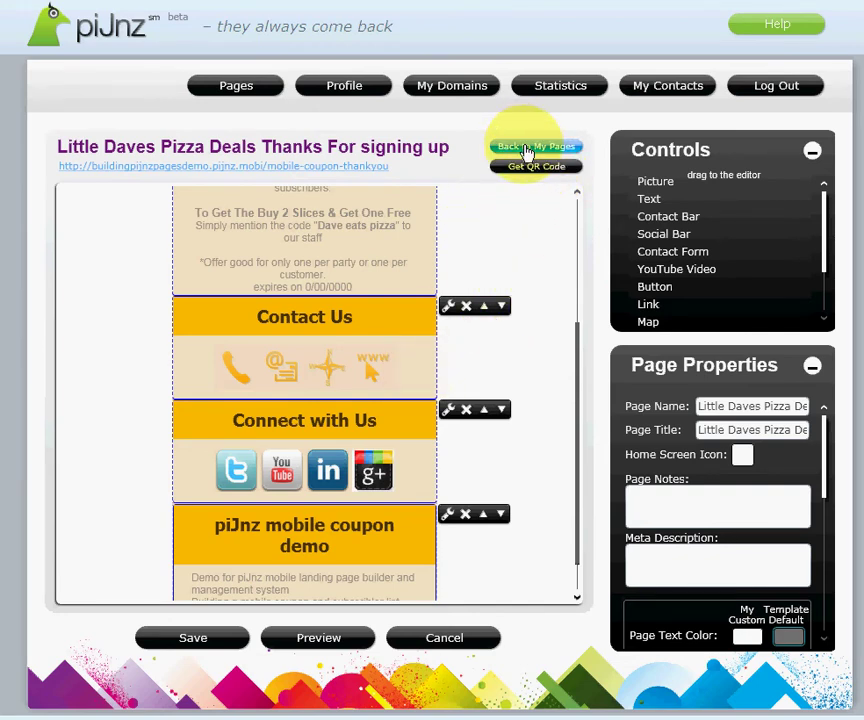
left_click(527, 152)
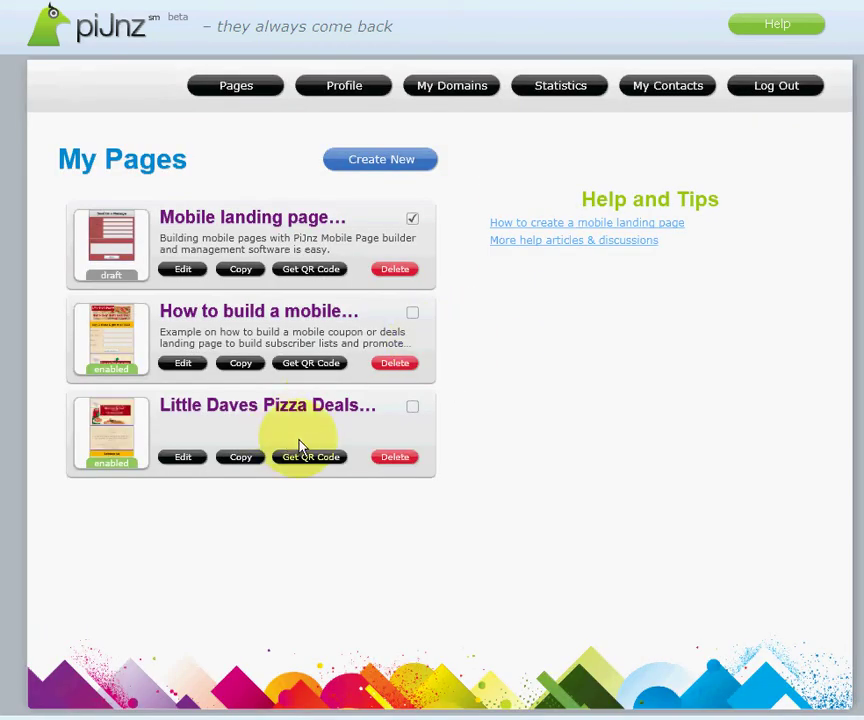
left_click(183, 366)
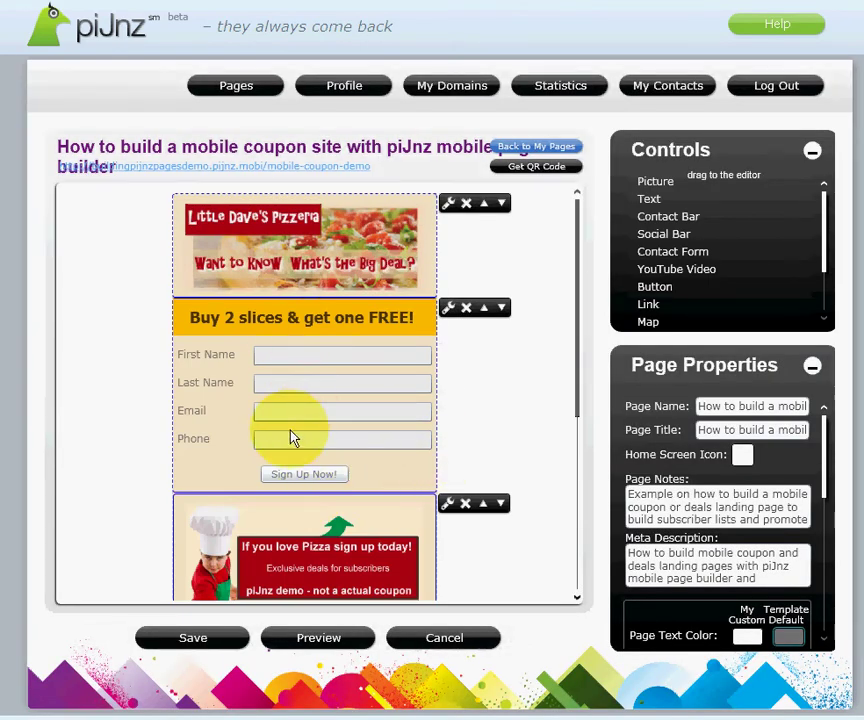
left_click(250, 167)
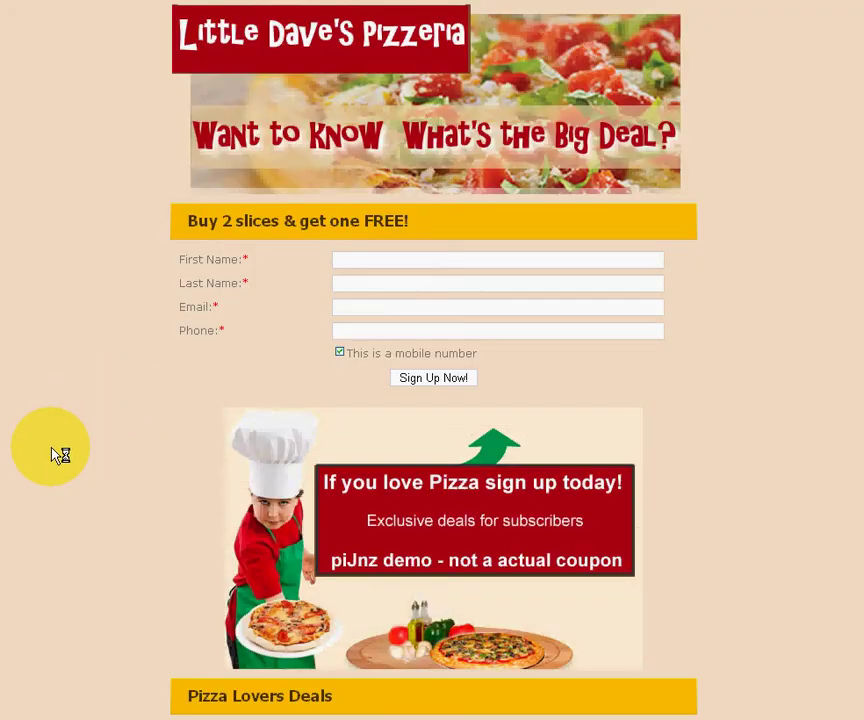
Step: Fill in first name, last name, email and phone on the coupon sign-up form
scroll(57, 457, "down", 3)
scroll(53, 482, "up", 3)
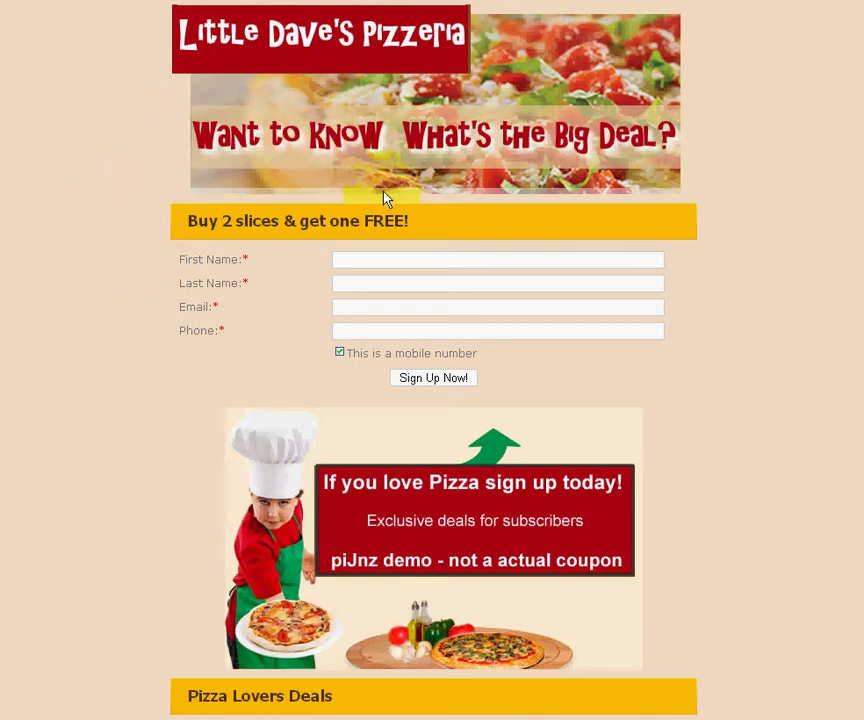
left_click(338, 259)
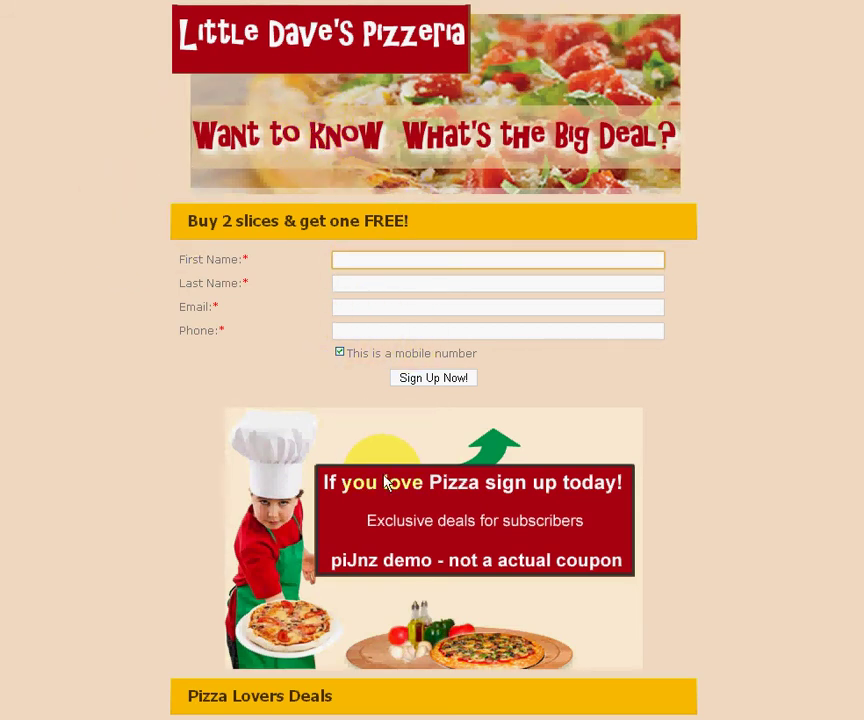
key("Tab")
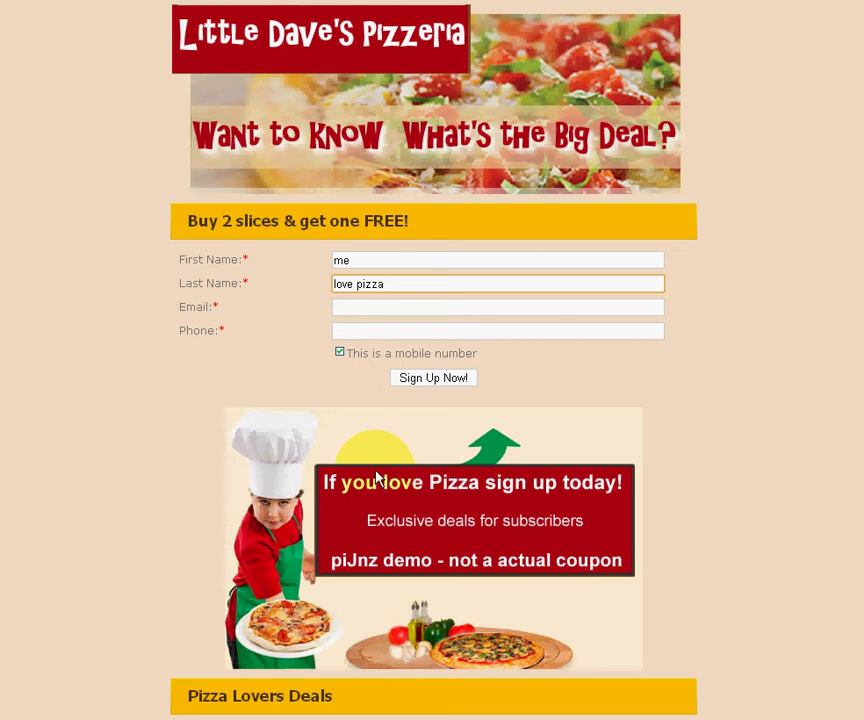
left_click(357, 308)
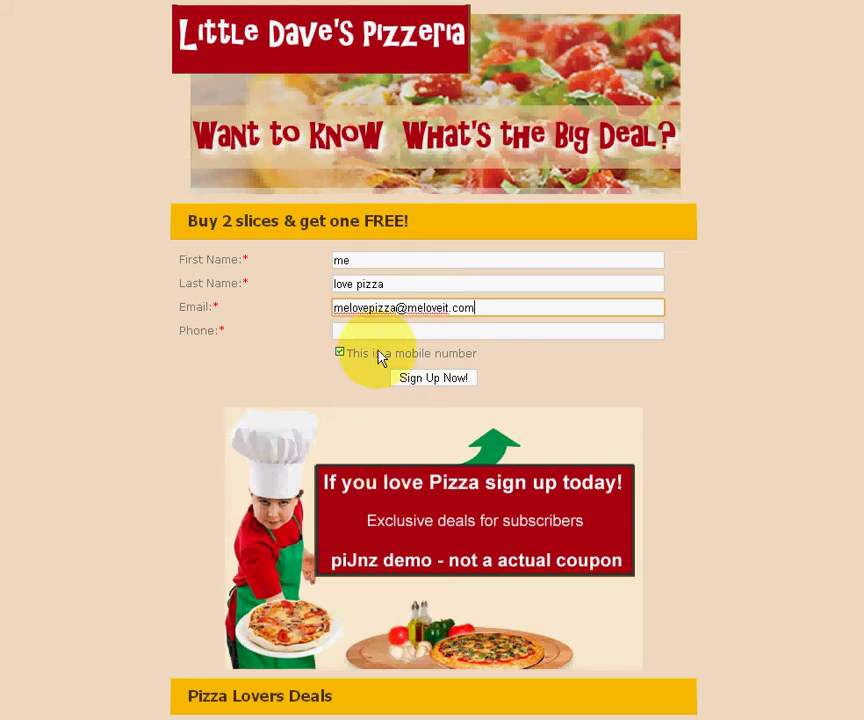
left_click(355, 330)
type("777-777-777")
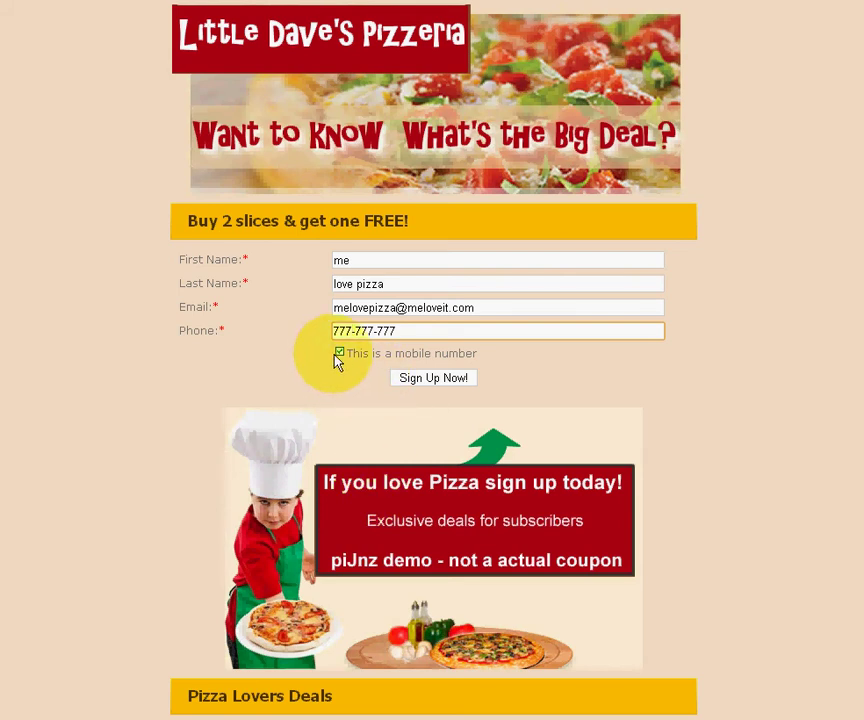
Step: Correct the phone number after the validation error and submit with Sign Up Now!
left_click(342, 333)
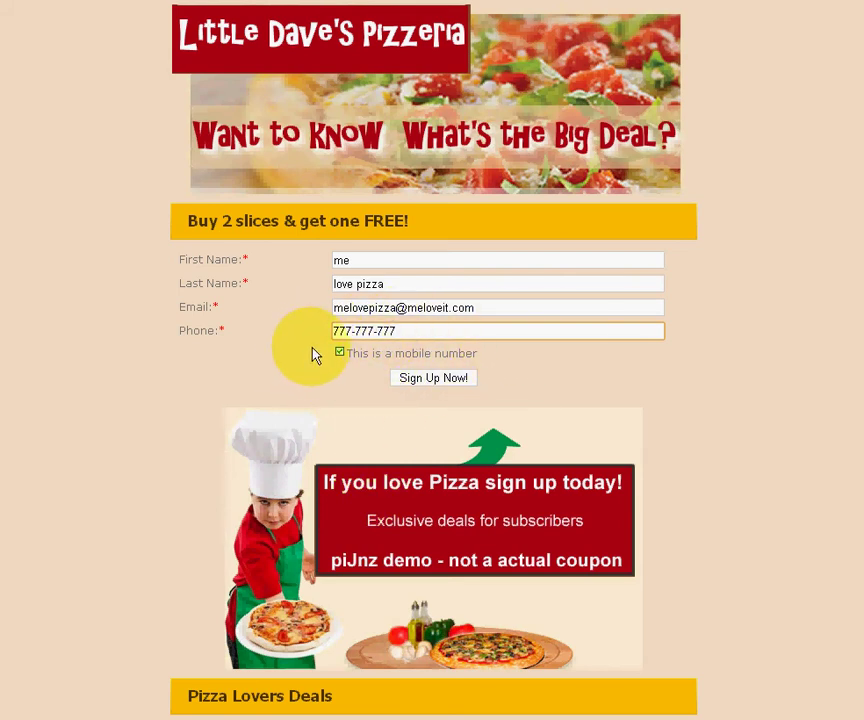
left_click(437, 386)
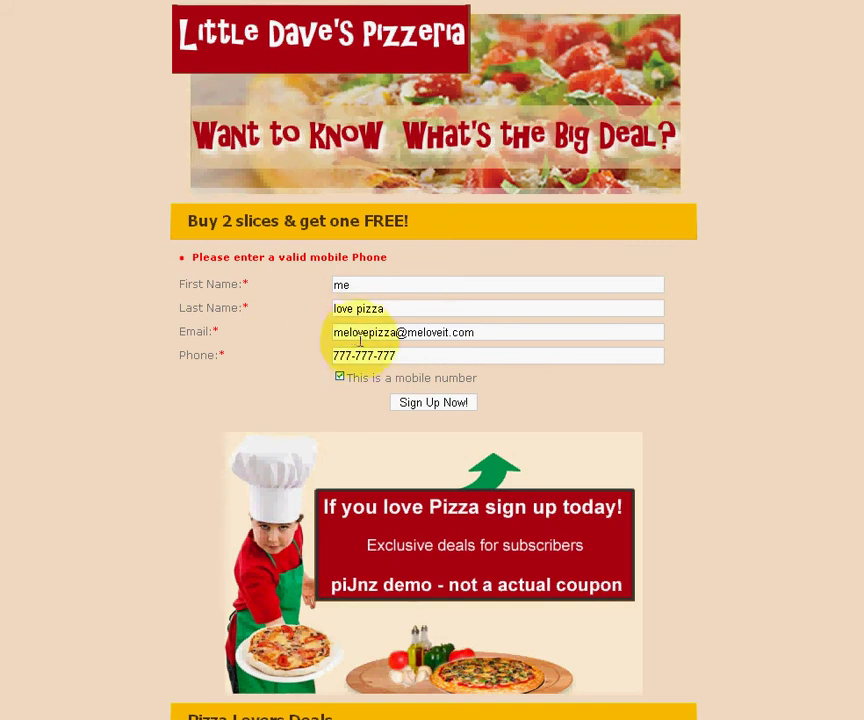
left_click(399, 355)
type("7")
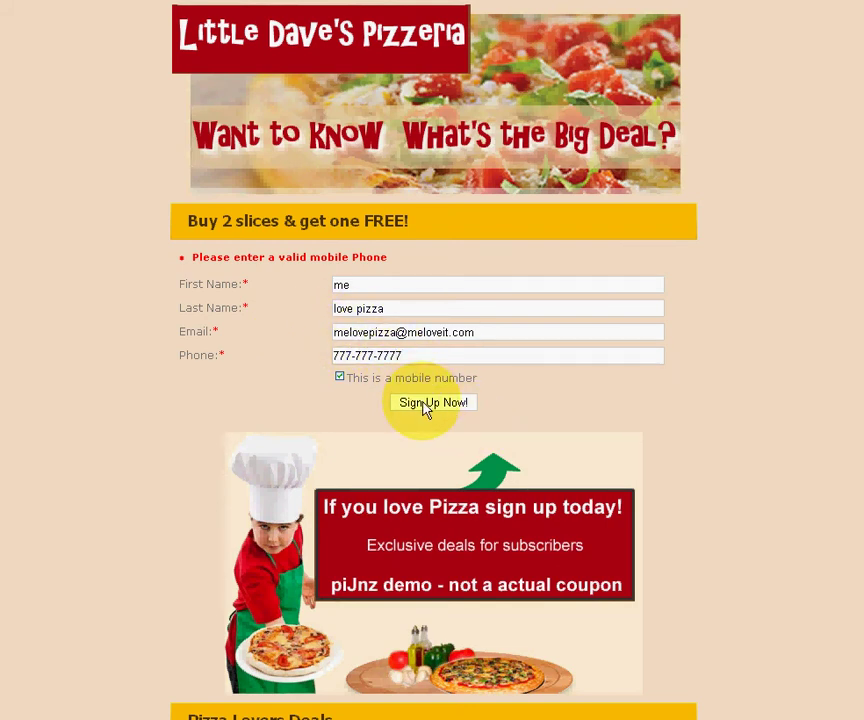
left_click(423, 402)
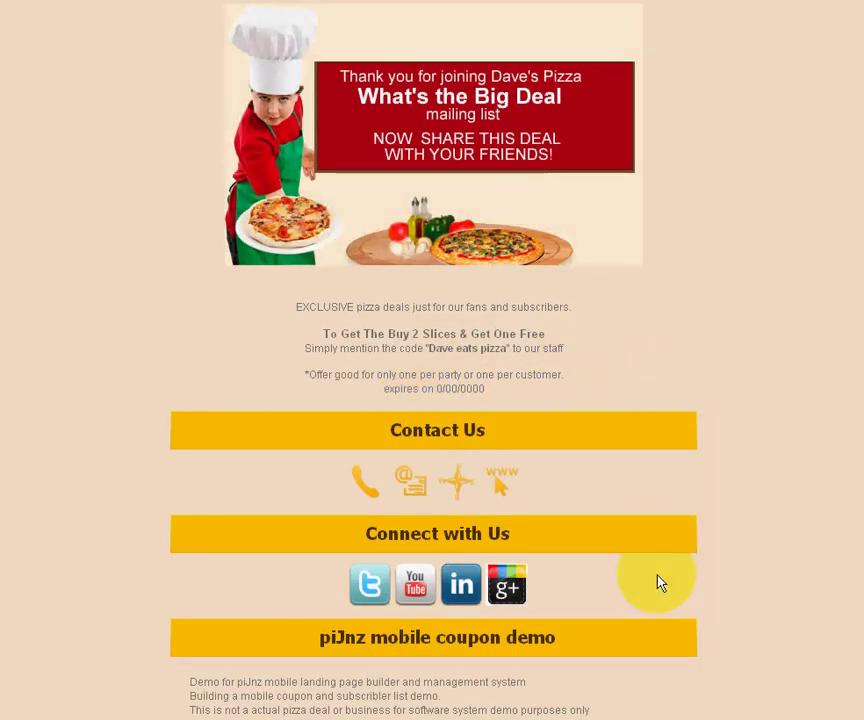
Step: Follow the thank-you page's Google+ link, go back, then follow its Twitter link
left_click(507, 590)
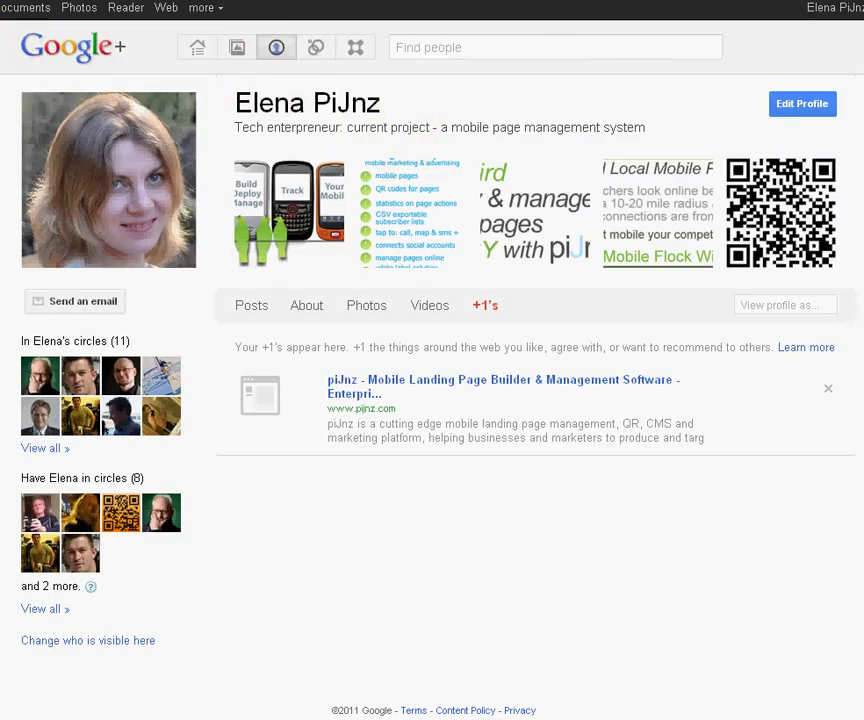
key("alt+Left")
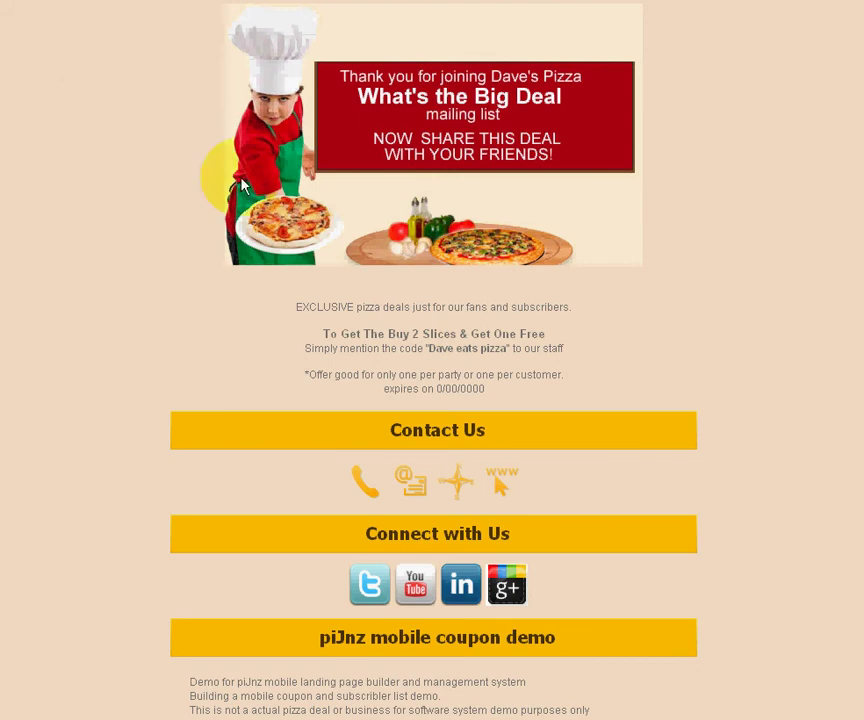
left_click(366, 580)
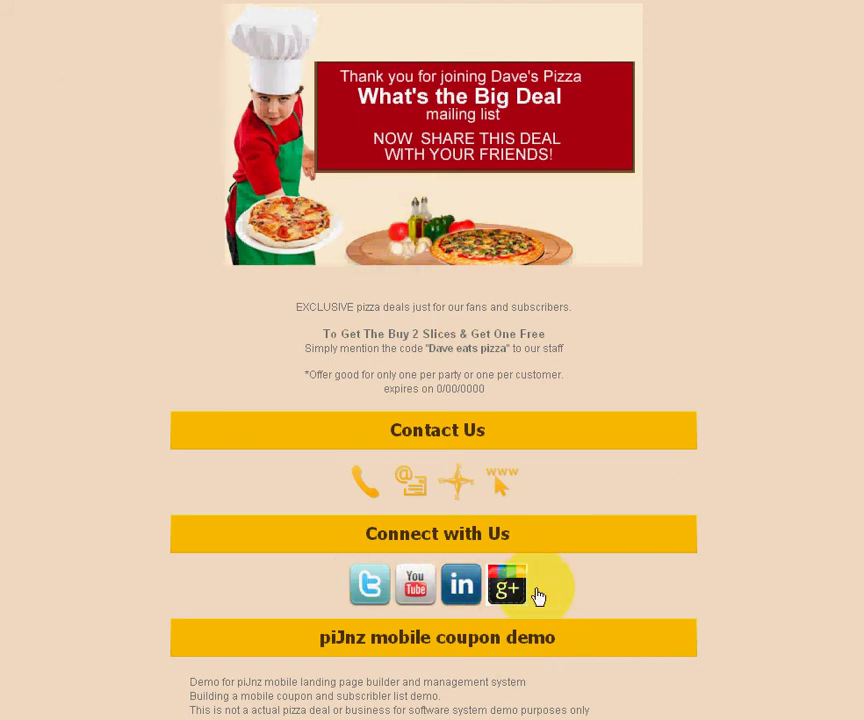